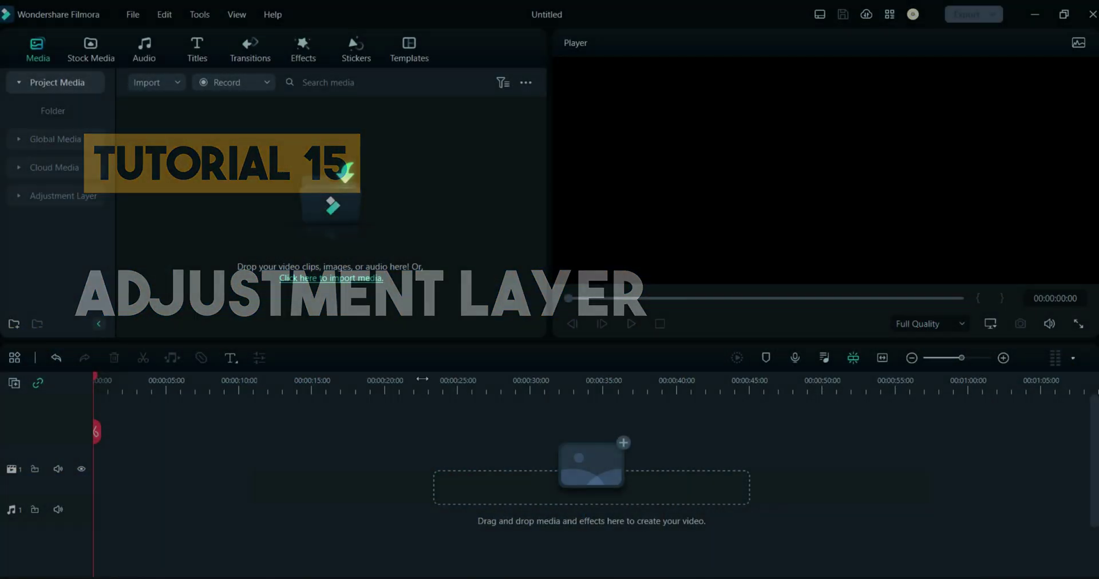
- Place the downloaded red-van stock clip from Mine > Downloads on the timeline, keeping project settings
left_click(86, 52)
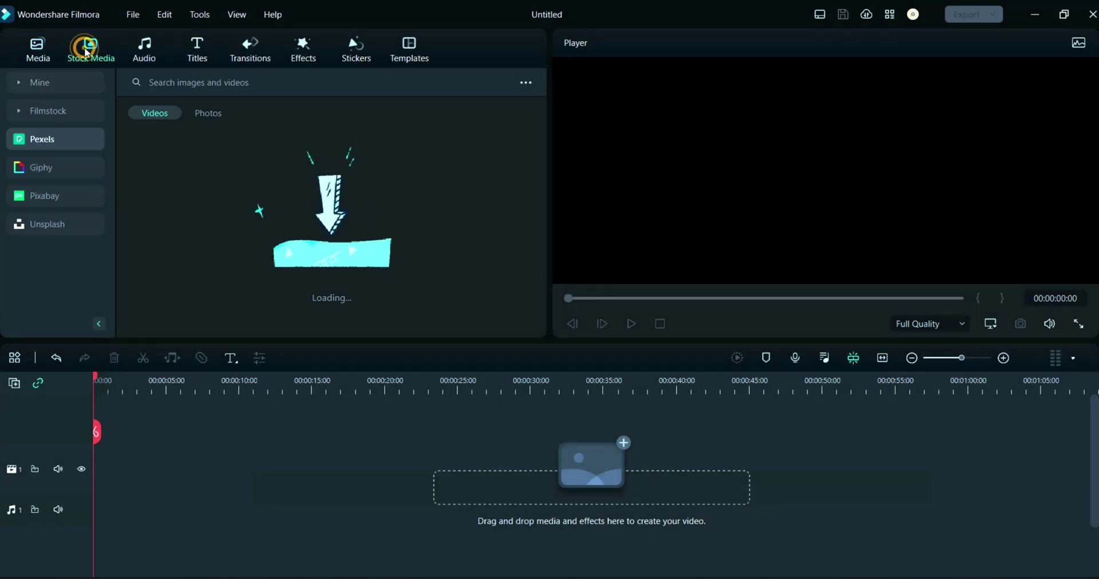
left_click(22, 85)
left_click(59, 143)
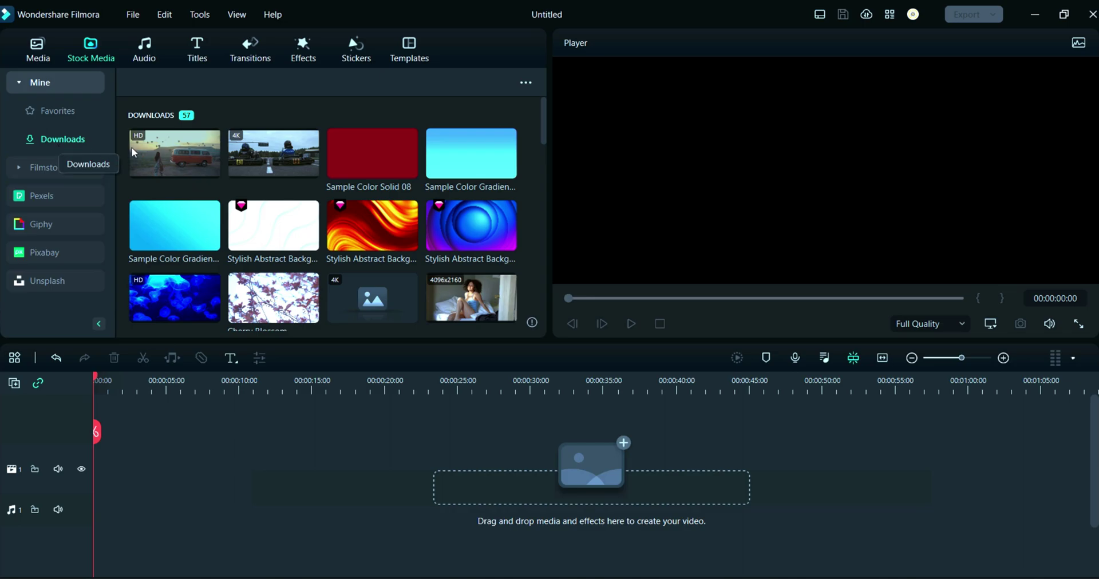
mouse_move(172, 155)
left_mouse_down()
mouse_move(110, 470)
mouse_move(100, 471)
left_mouse_up()
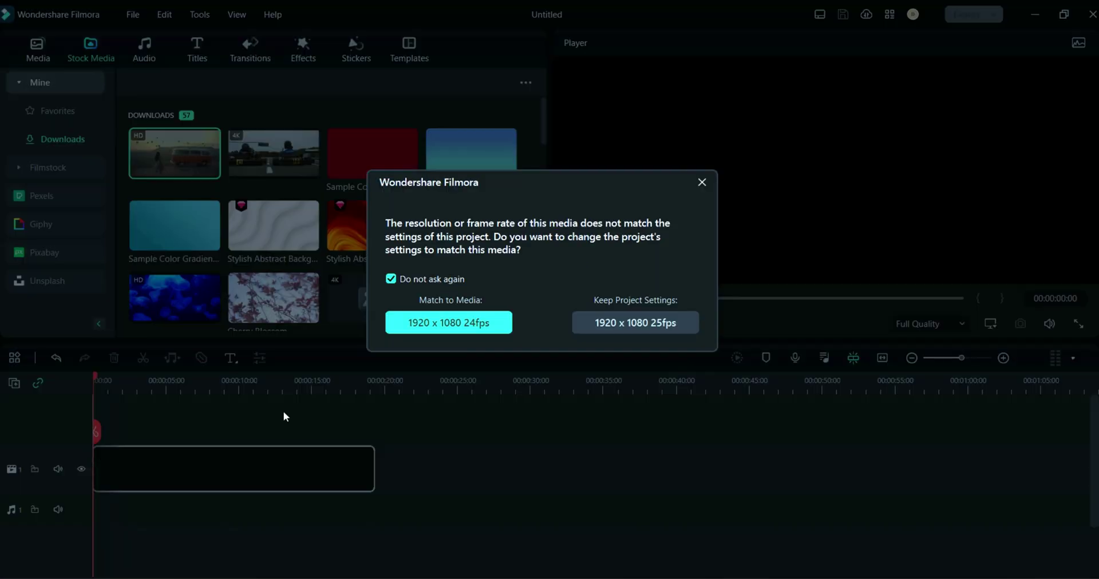
left_click(619, 324)
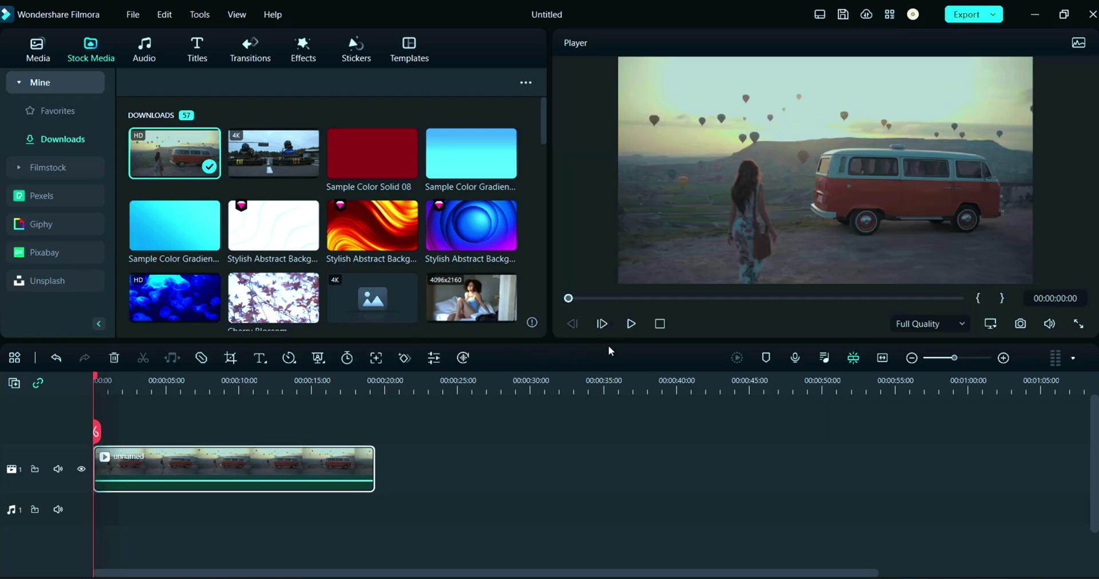
- Preview the van clip, pause around 00:00:09:09, and return to the project media library
left_click(628, 325)
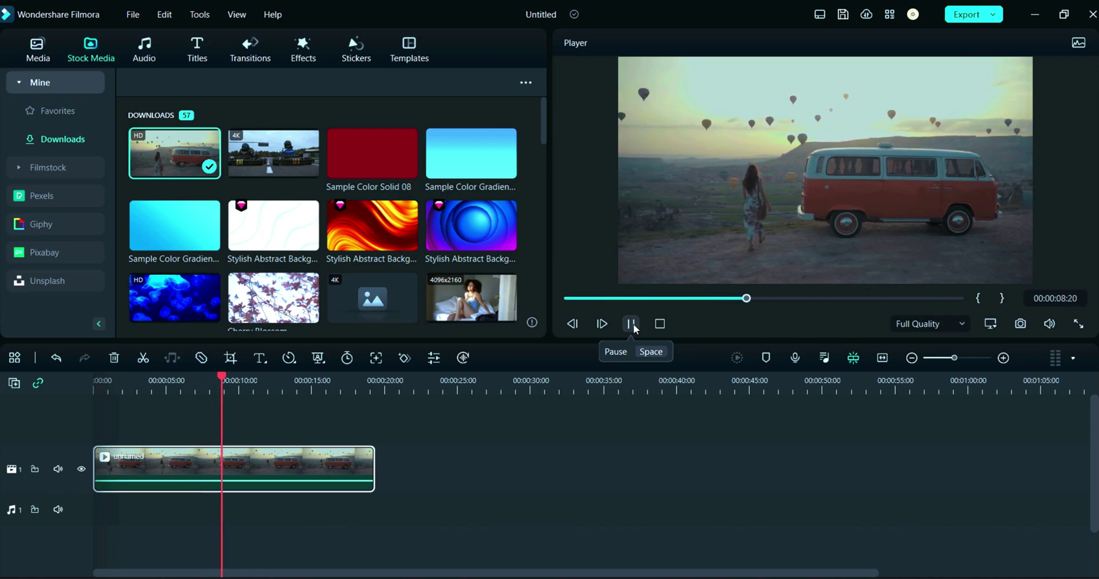
left_click(632, 325)
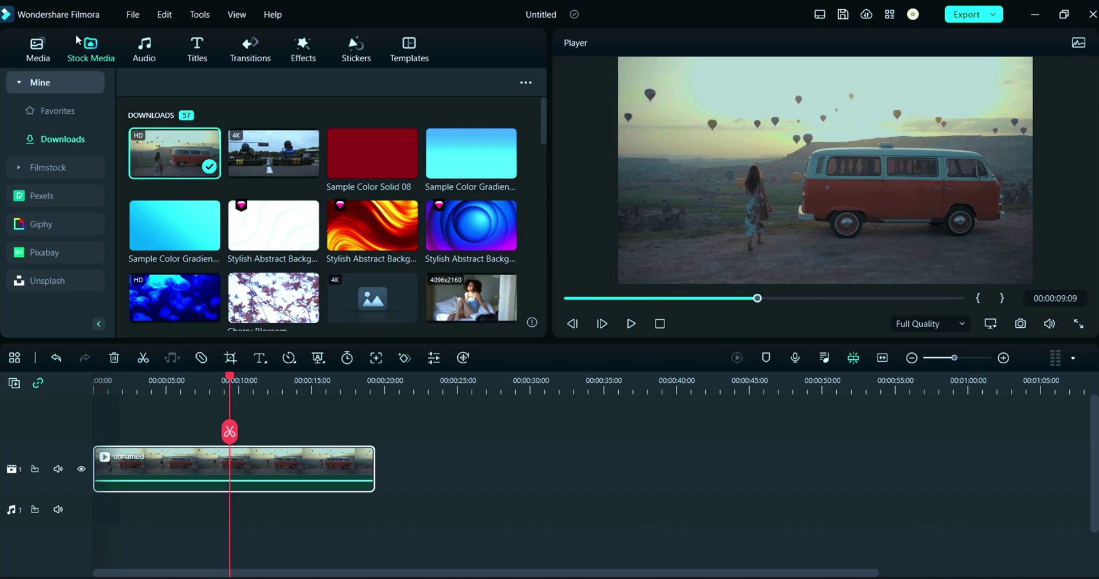
left_click(35, 48)
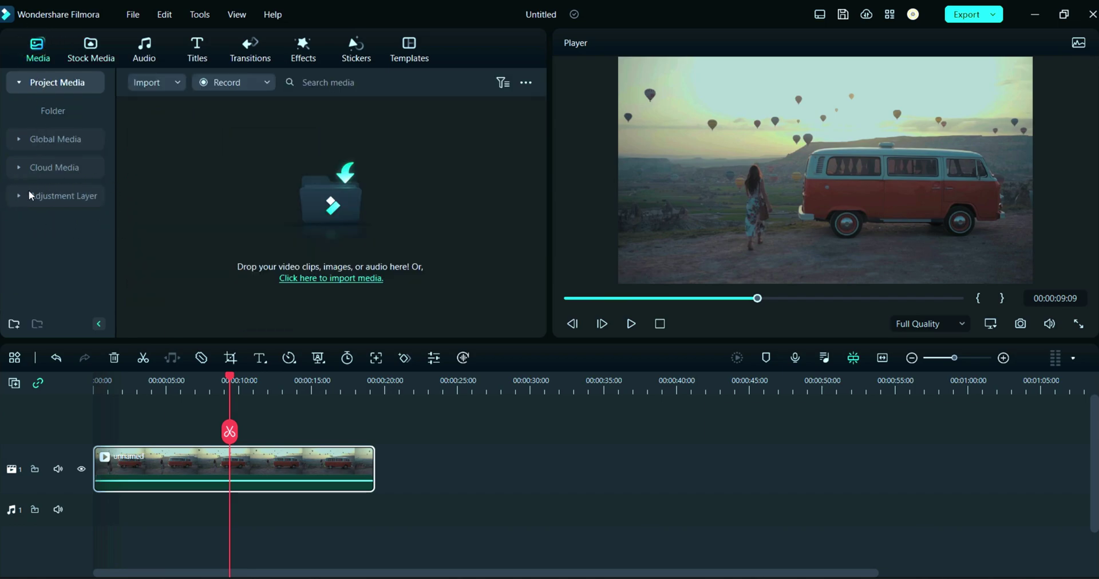
- Add a preset adjustment layer on track 2, stretched across the van clip's full nineteen seconds
left_click(61, 198)
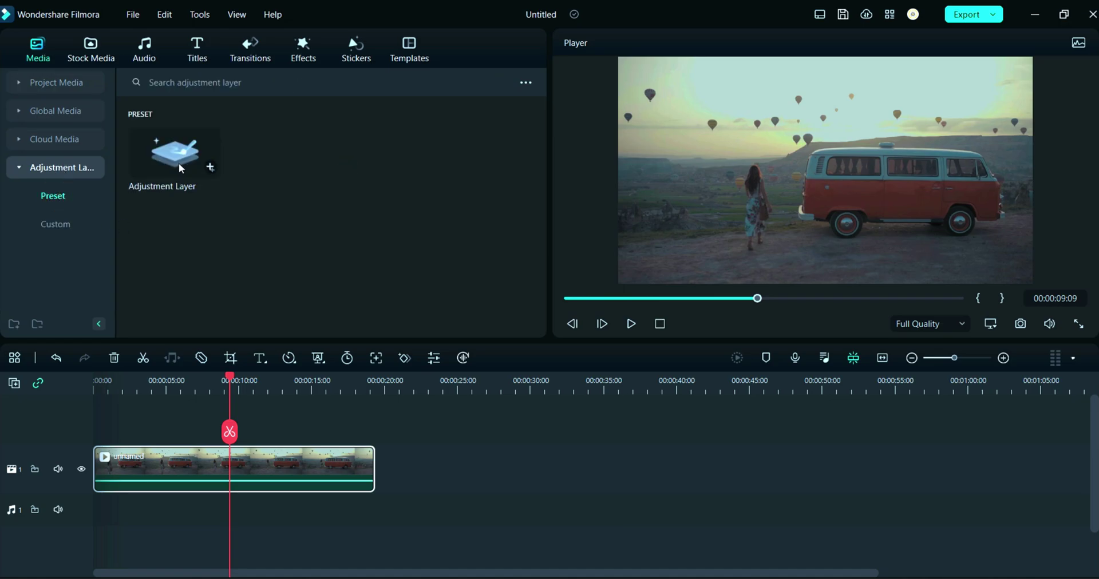
mouse_move(180, 167)
left_mouse_down()
mouse_move(135, 434)
mouse_move(99, 427)
left_mouse_up()
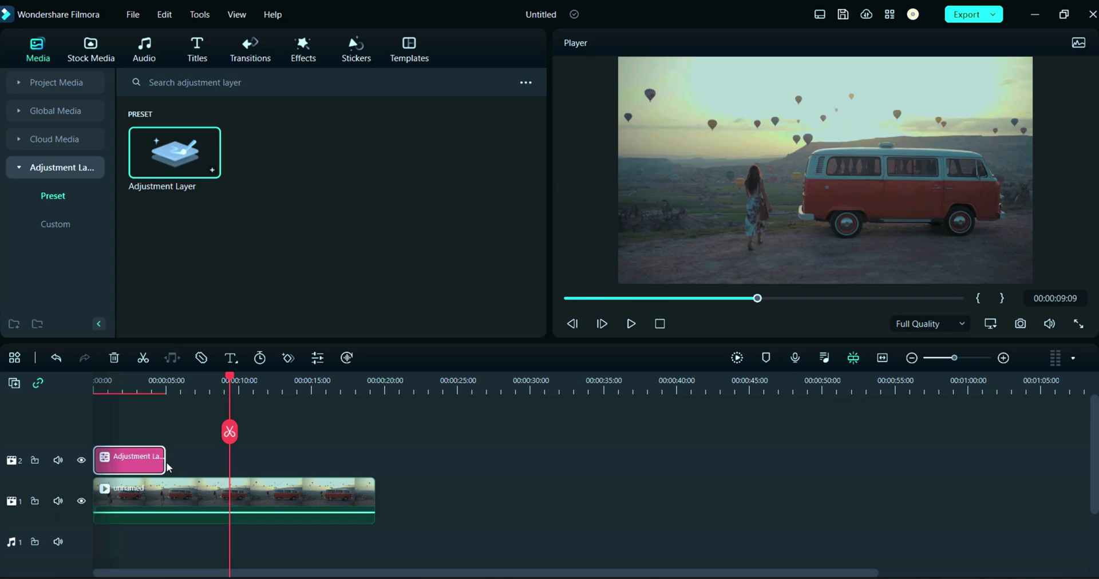
left_click_drag(165, 465, 374, 503)
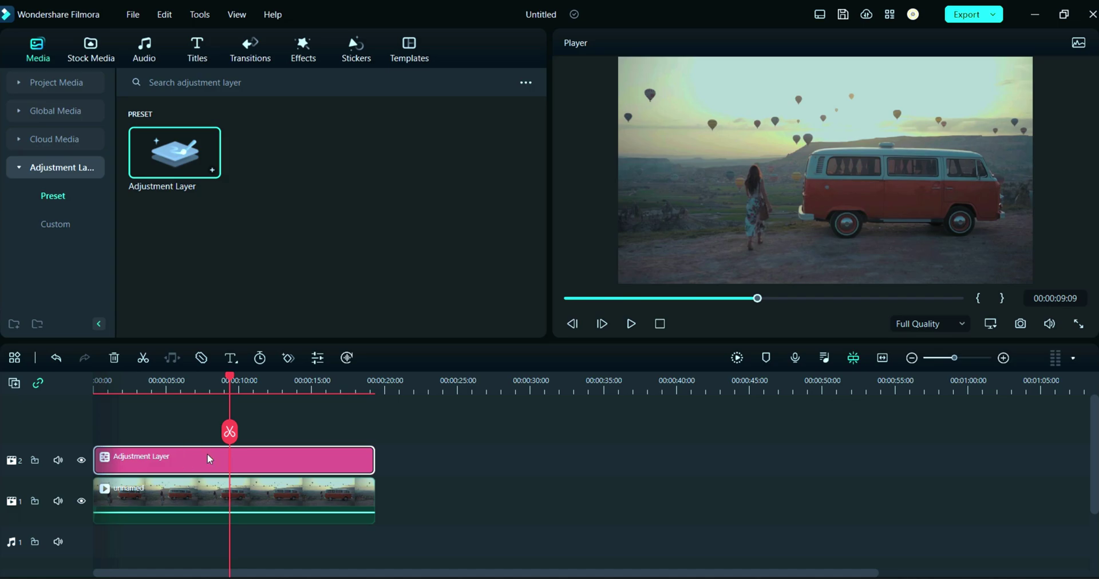
- Open the adjustment layer's properties and toggle Compositing off and back on
double_click(186, 464)
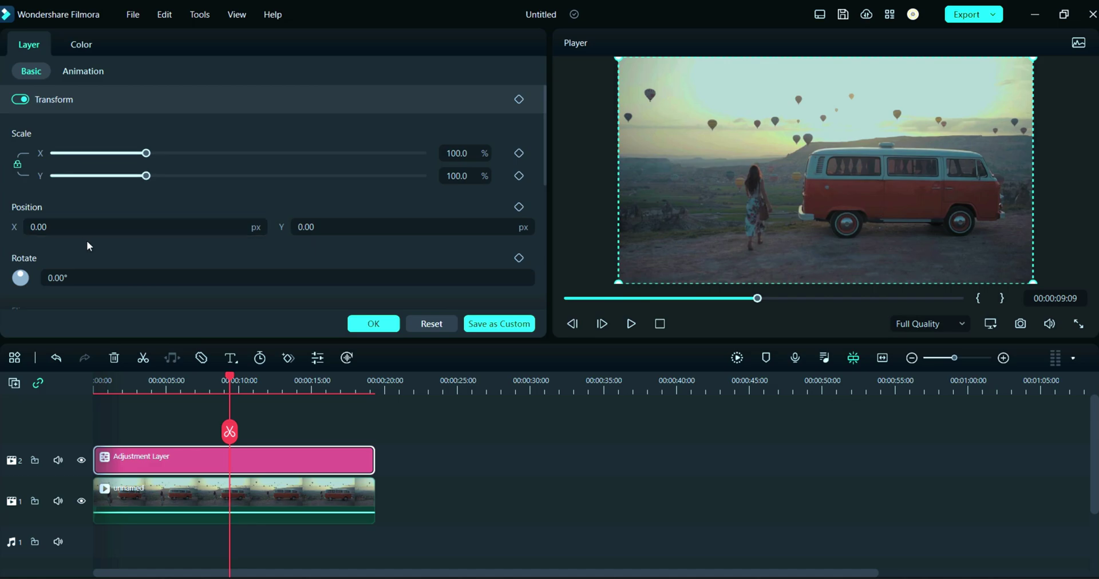
scroll(57, 192, "down", 2)
scroll(41, 211, "down", 3)
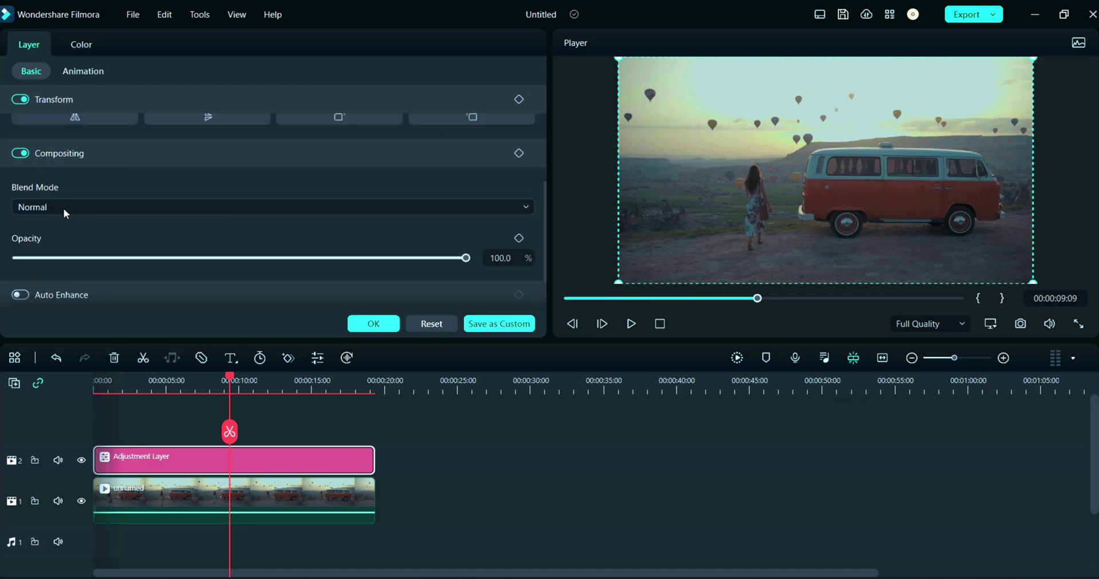
mouse_move(59, 153)
left_click(19, 153)
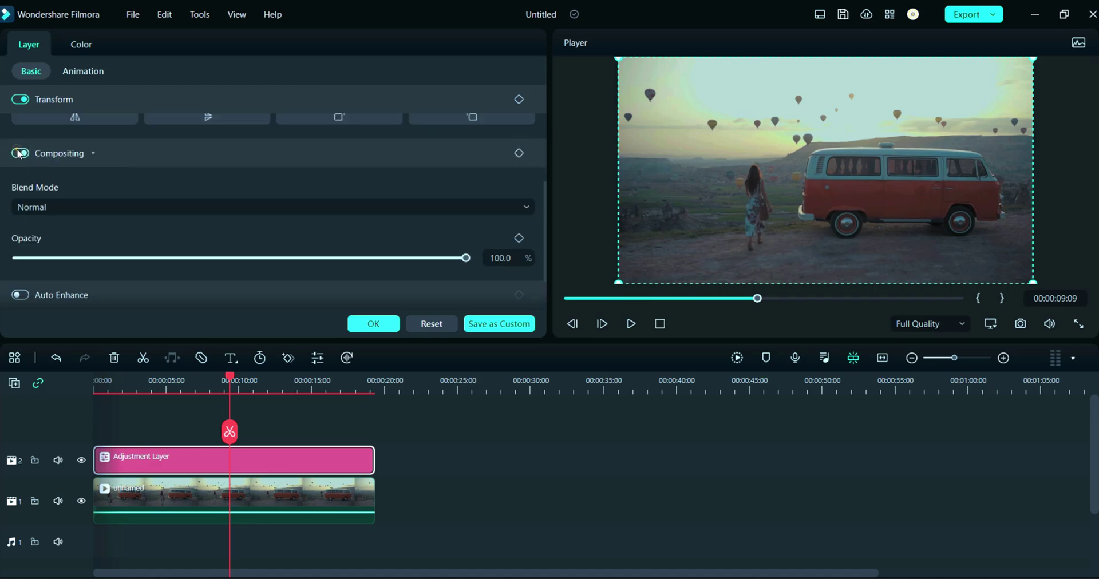
scroll(111, 238, "down", 2)
- Try Auto Enhance with an adjusted amount, then switch it off and go to Color settings
left_click(21, 233)
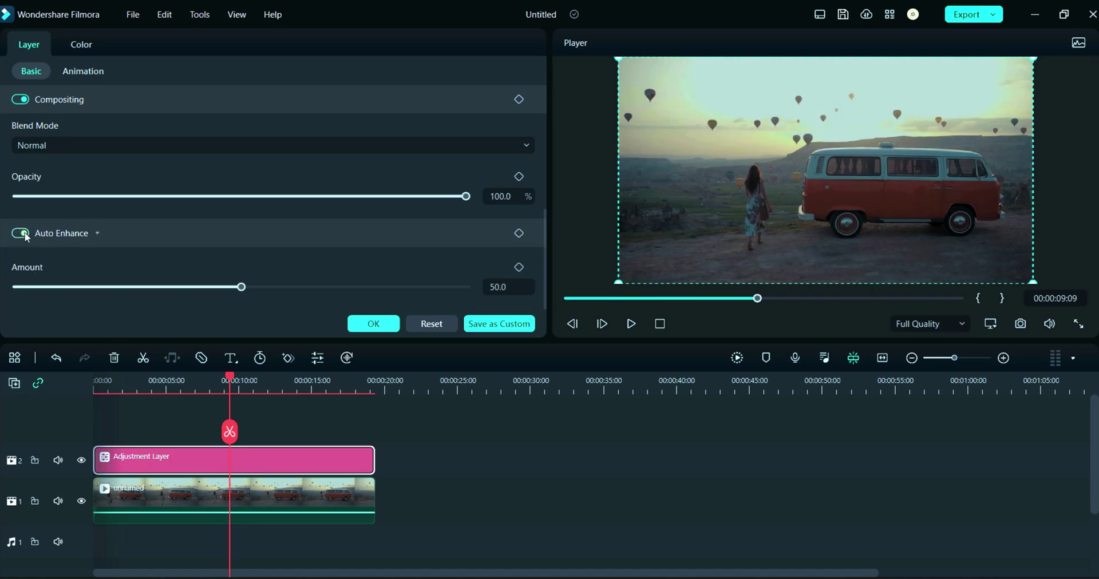
left_click(24, 235)
mouse_move(236, 288)
left_mouse_down()
mouse_move(396, 287)
mouse_move(184, 289)
mouse_move(216, 289)
left_mouse_up()
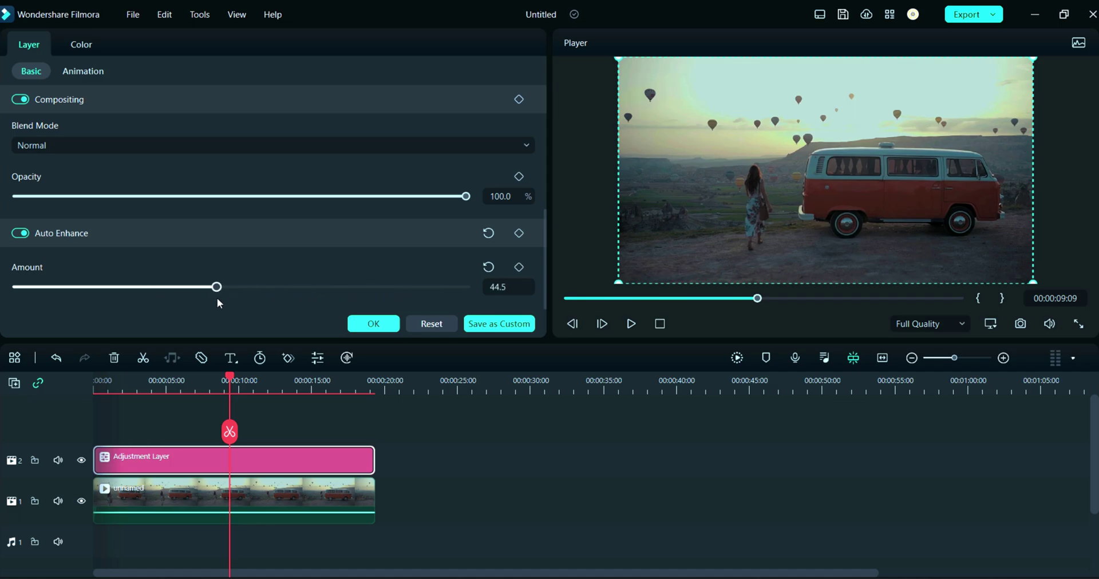
left_click(20, 234)
scroll(89, 90, "up", 3)
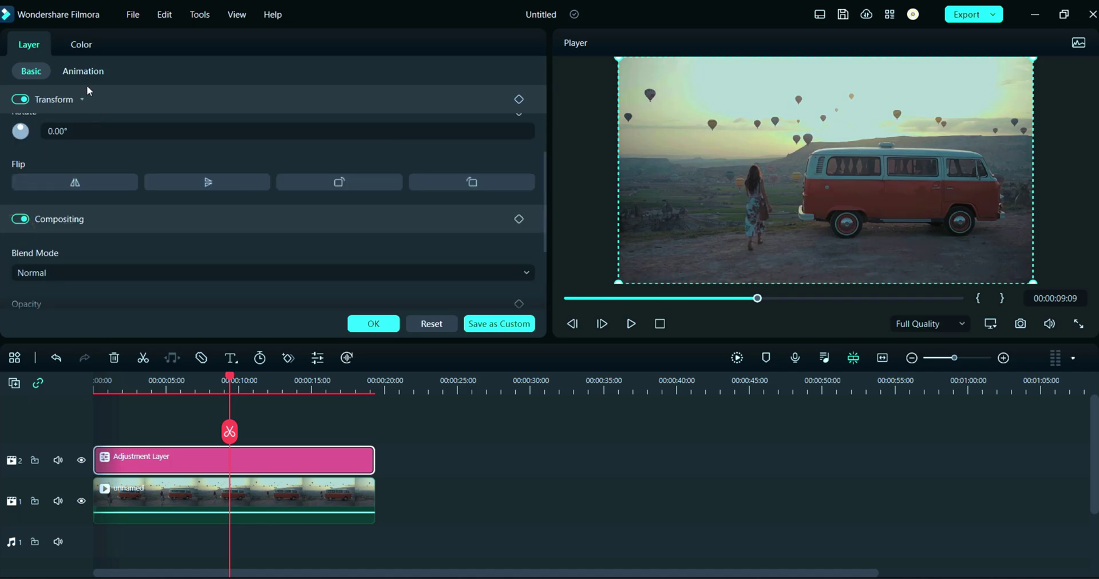
left_click(79, 46)
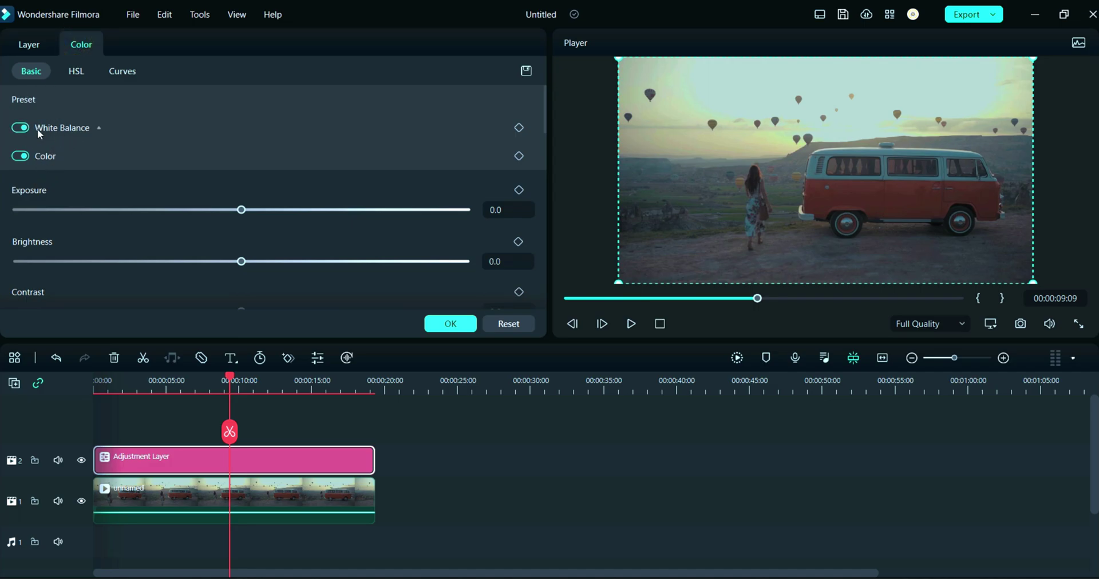
- Set White Balance temperature to about 4.9 and tint to -3.6
left_click(94, 127)
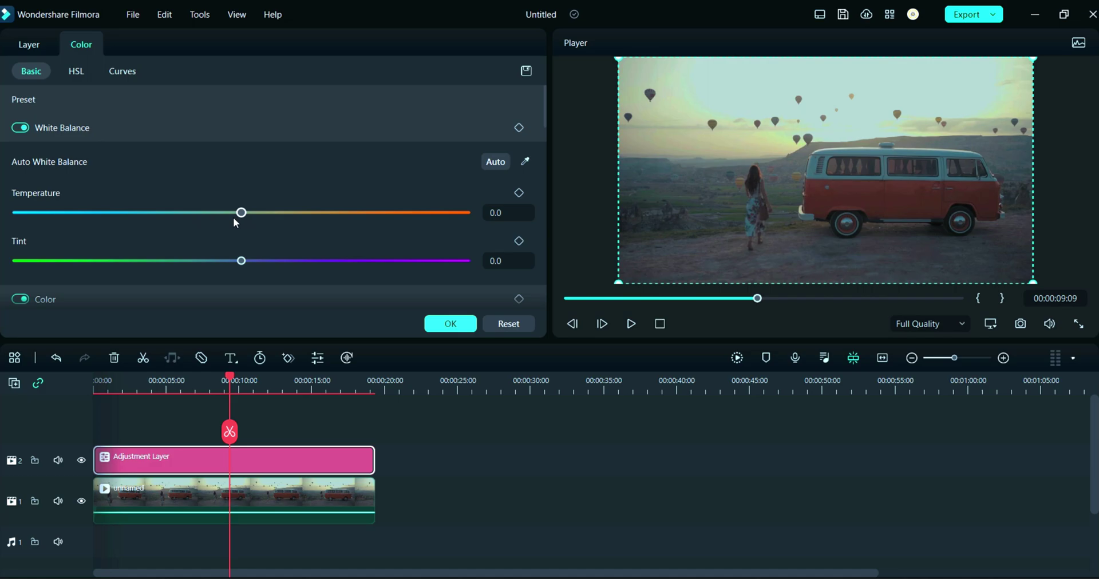
left_click_drag(232, 217, 225, 216)
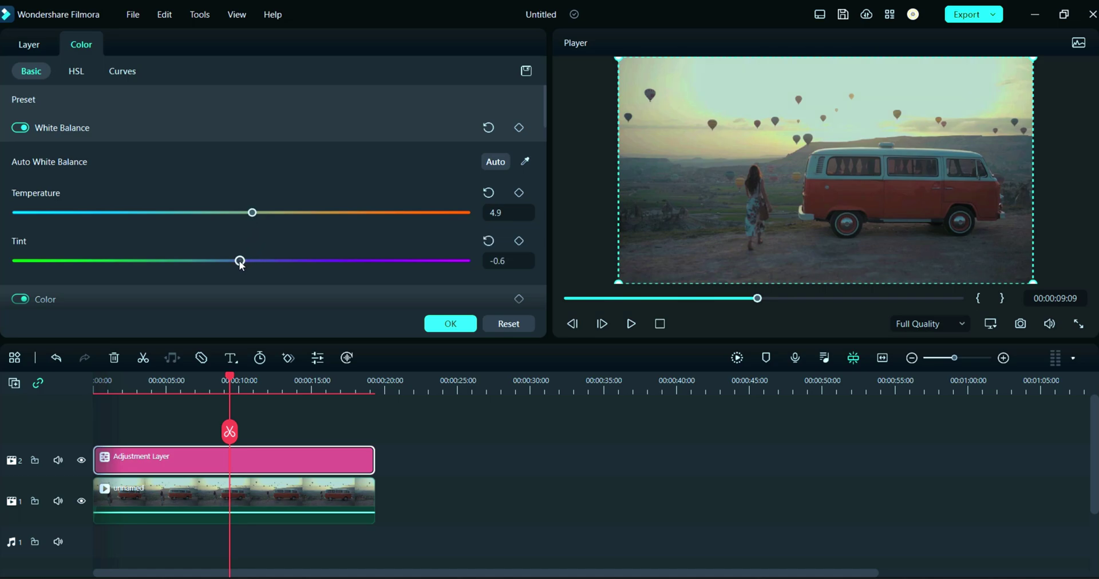
left_click_drag(240, 262, 234, 265)
- Try out exposure and brightness changes on the adjustment-layer grade
scroll(62, 197, "down", 2)
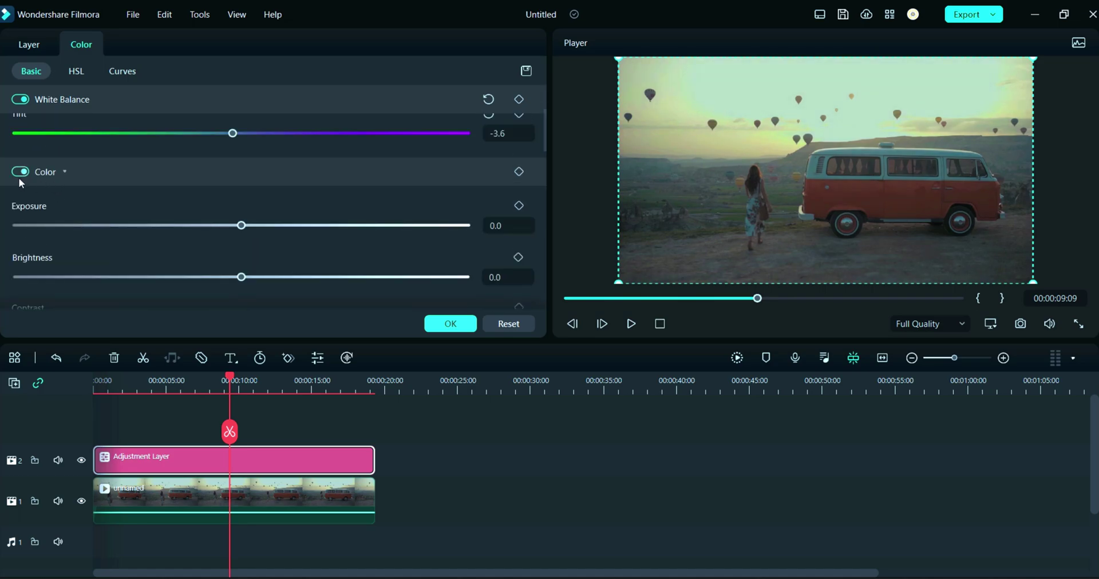
left_click_drag(242, 224, 240, 226)
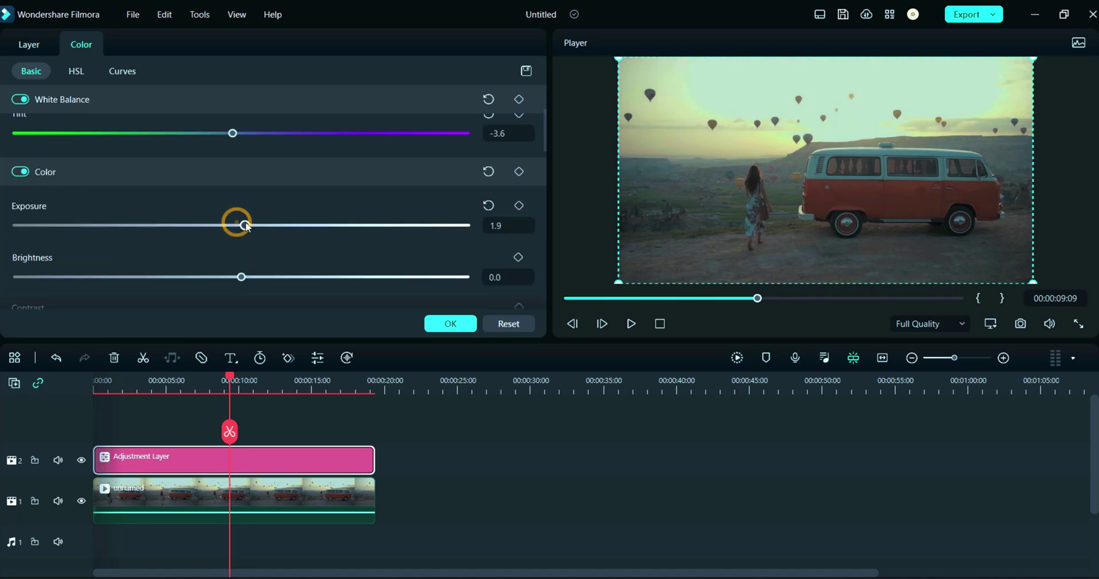
mouse_move(241, 279)
left_mouse_down()
mouse_move(220, 288)
mouse_move(248, 279)
left_mouse_up()
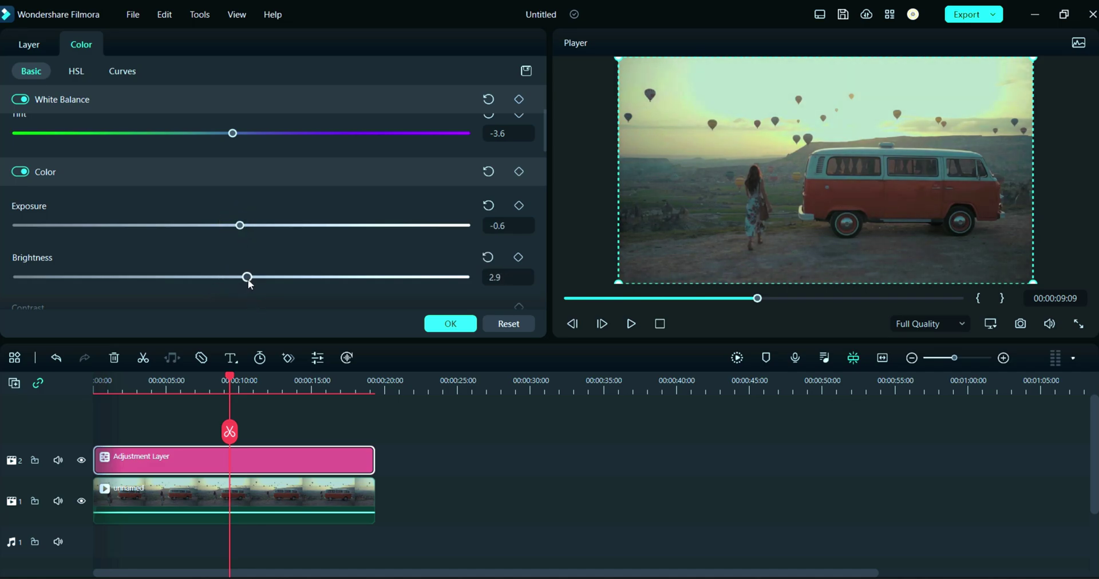
left_click_drag(240, 226, 229, 226)
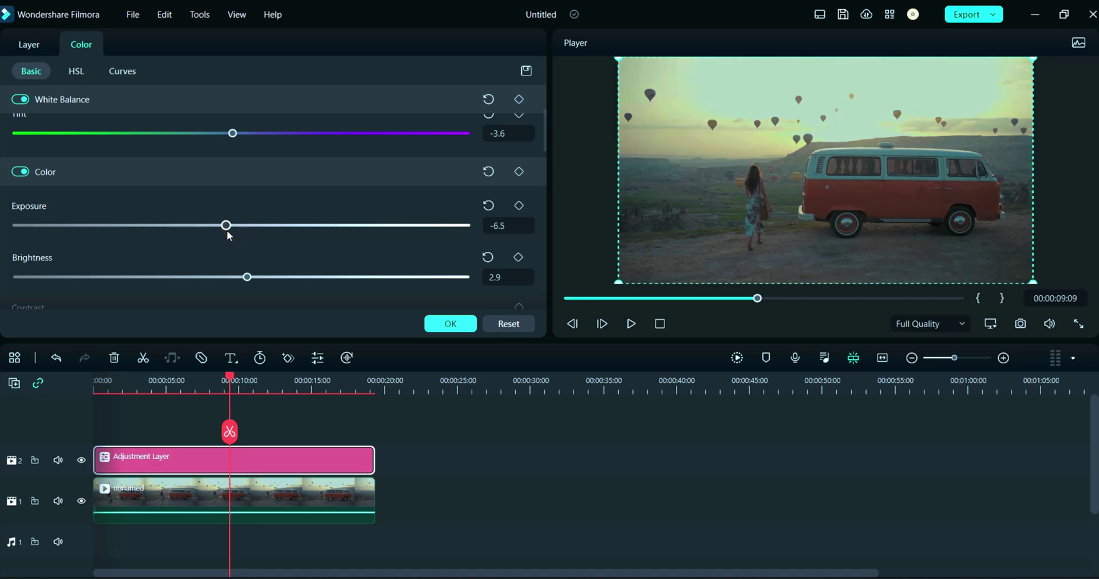
- Raise contrast to 96.4 and vibrance to 49.5
scroll(244, 250, "down", 1)
scroll(246, 247, "down", 1)
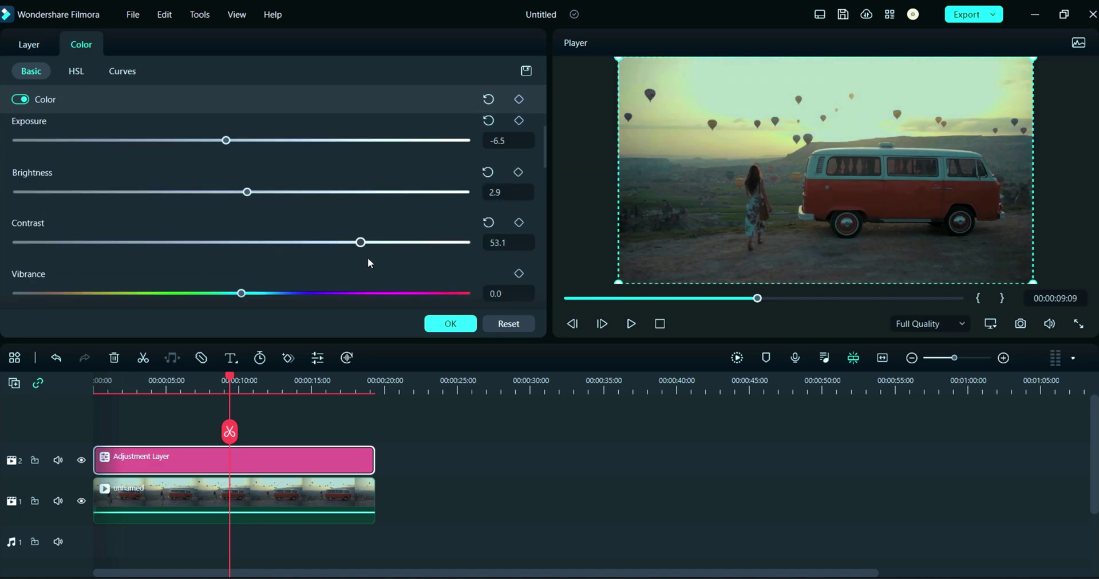
left_click_drag(393, 260, 456, 262)
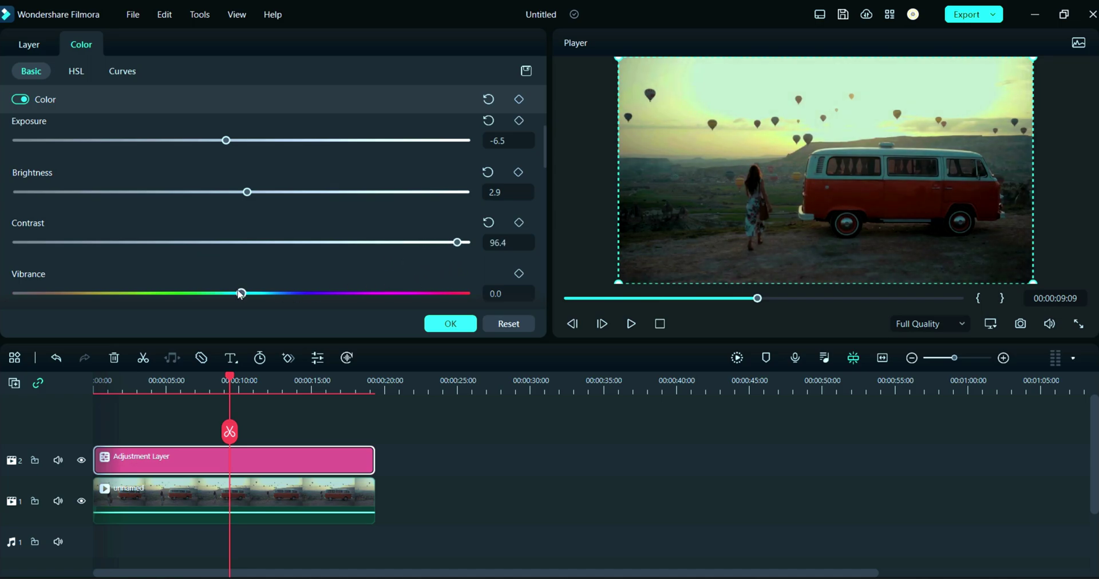
scroll(247, 246, "down", 1)
left_click_drag(241, 210, 367, 209)
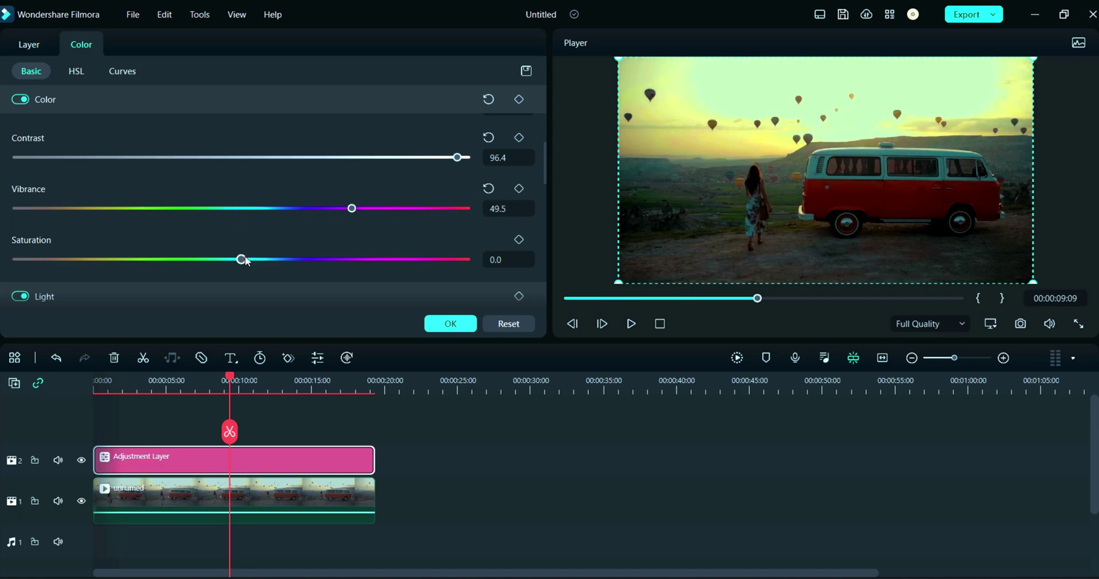
- Lower exposure to -12.3 and ease brightness down to 2.6
scroll(245, 261, "up", 2)
scroll(224, 236, "up", 1)
left_click_drag(226, 226, 214, 227)
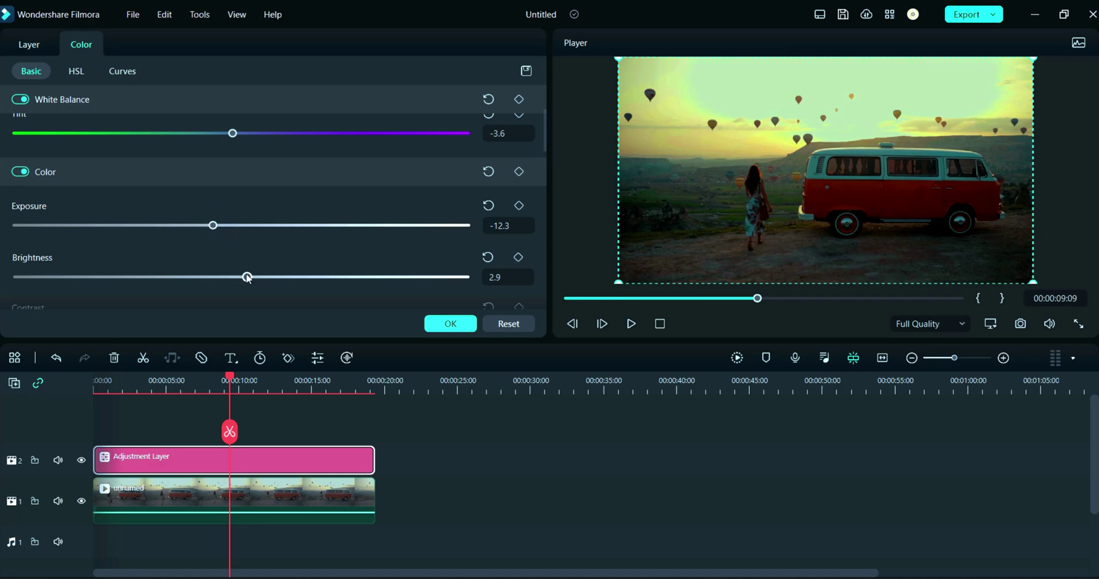
left_click_drag(247, 278, 236, 277)
- Pull highlights down to -25.9 and lift shadows to 31.7
scroll(219, 250, "down", 3)
scroll(219, 250, "down", 2)
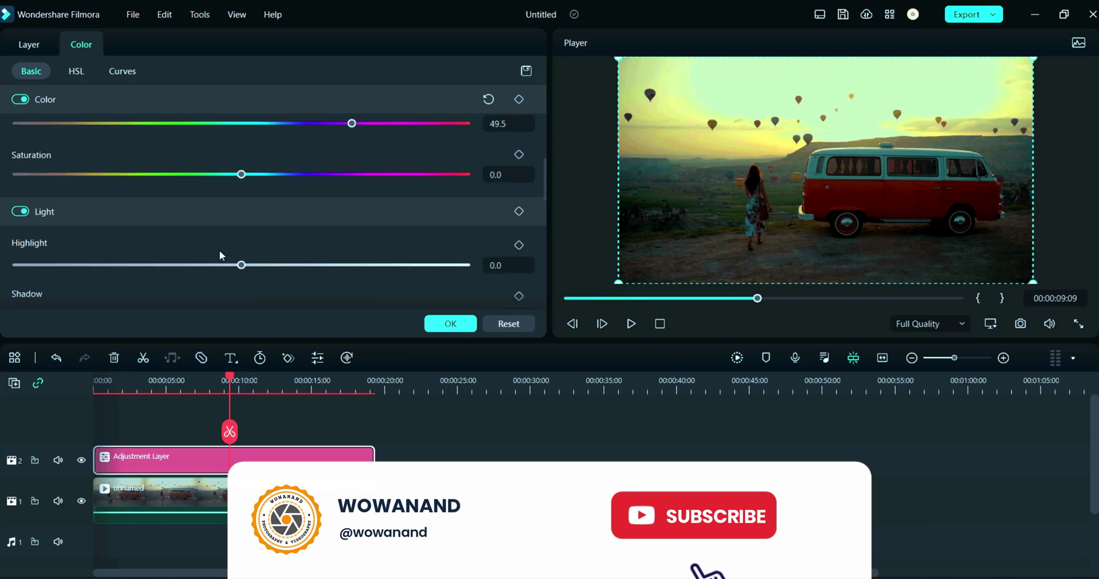
scroll(214, 263, "down", 1)
left_click(235, 222)
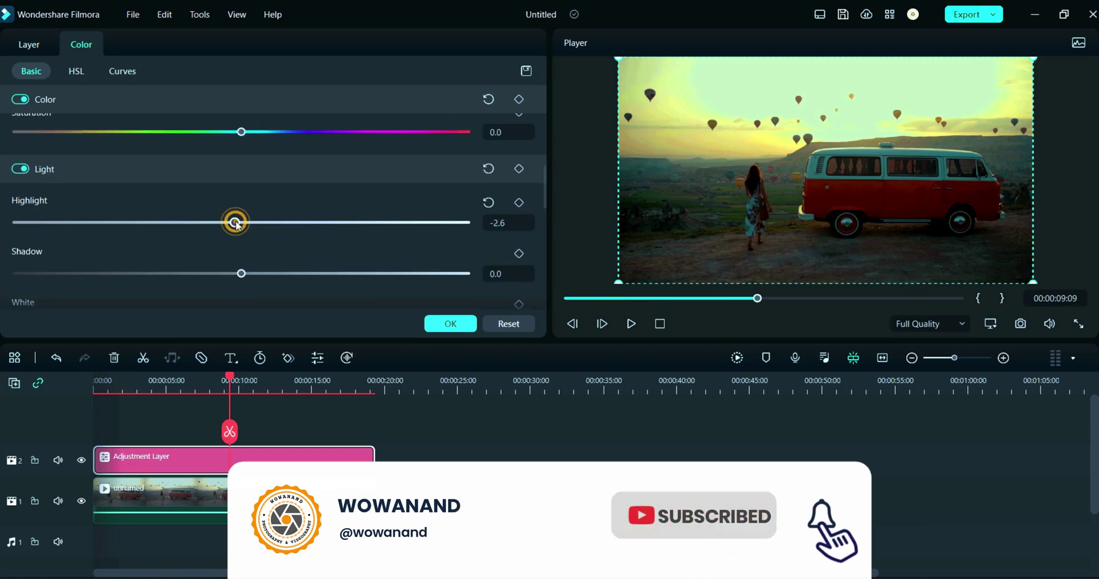
mouse_move(235, 223)
left_mouse_down()
mouse_move(140, 223)
mouse_move(183, 225)
left_mouse_up()
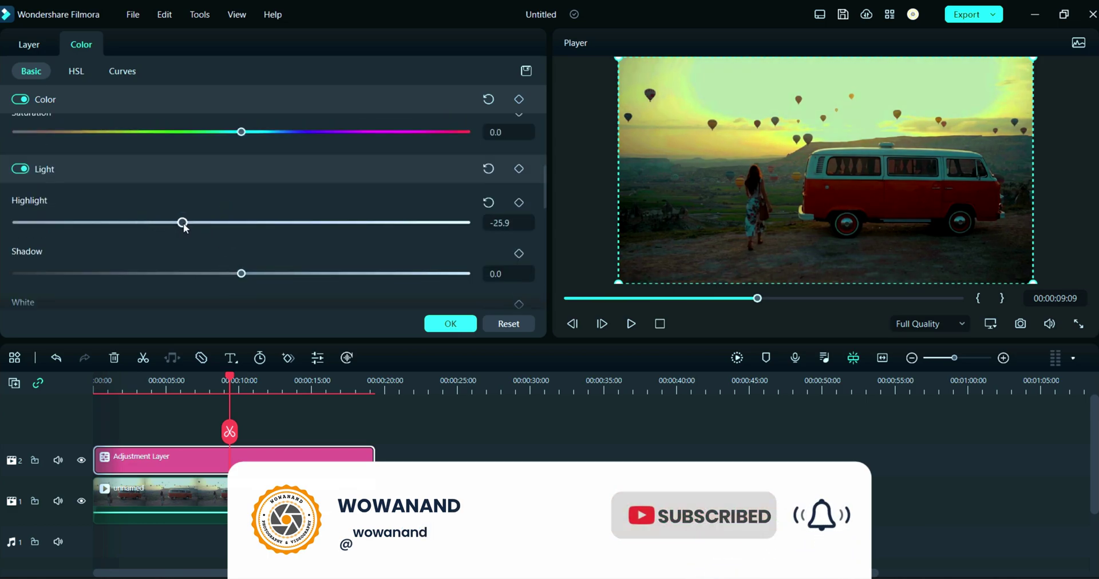
left_click_drag(241, 274, 330, 284)
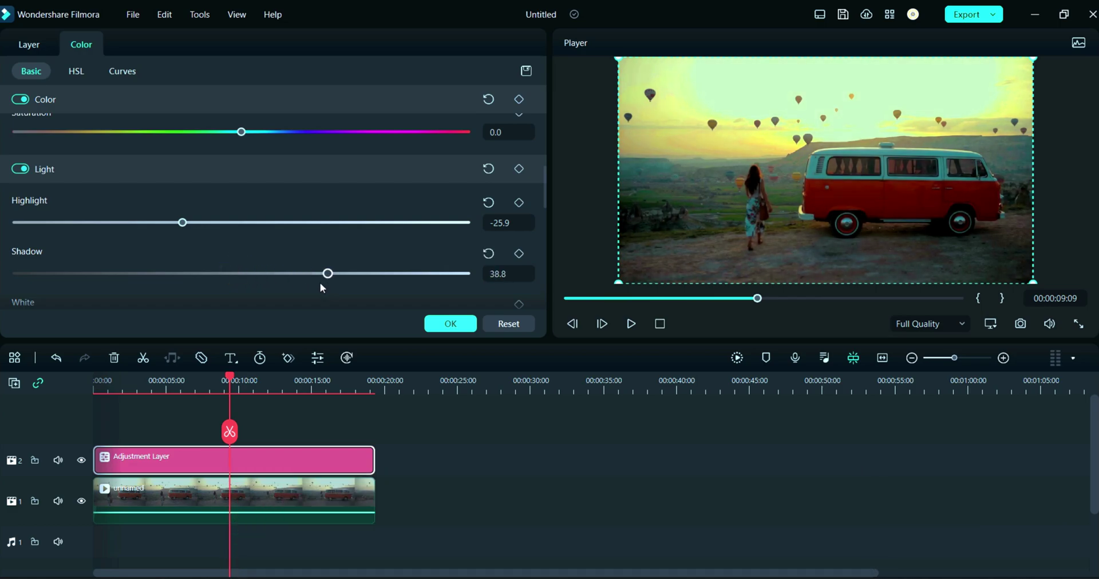
- Lower whites to -15.2 and raise blacks to 14.6
scroll(200, 264, "down", 2)
scroll(238, 213, "down", 1)
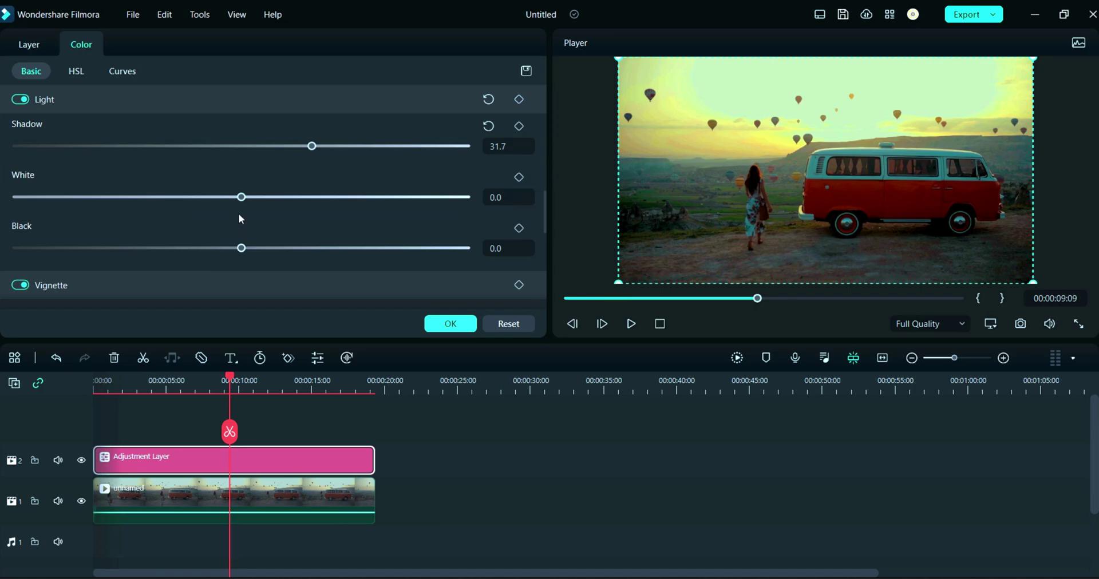
mouse_move(239, 202)
left_mouse_down()
mouse_move(221, 200)
mouse_move(268, 201)
mouse_move(217, 201)
left_mouse_up()
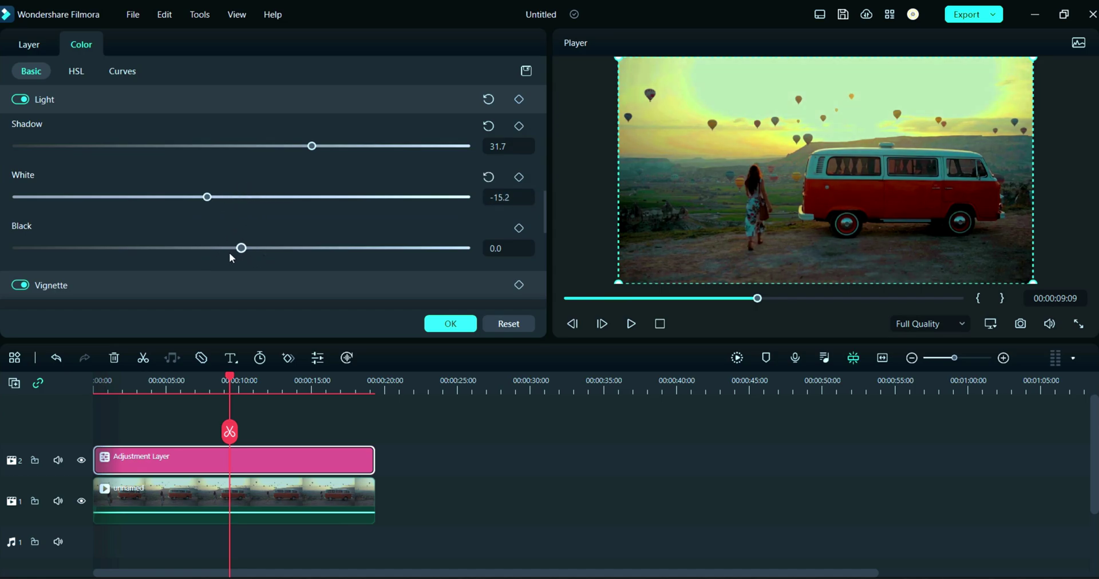
mouse_move(242, 249)
left_mouse_down()
mouse_move(207, 249)
mouse_move(275, 248)
left_mouse_up()
- Darken the frame edges with vignette amount -47.2 and rough in its roundness and size
scroll(187, 225, "down", 3)
scroll(215, 223, "down", 1)
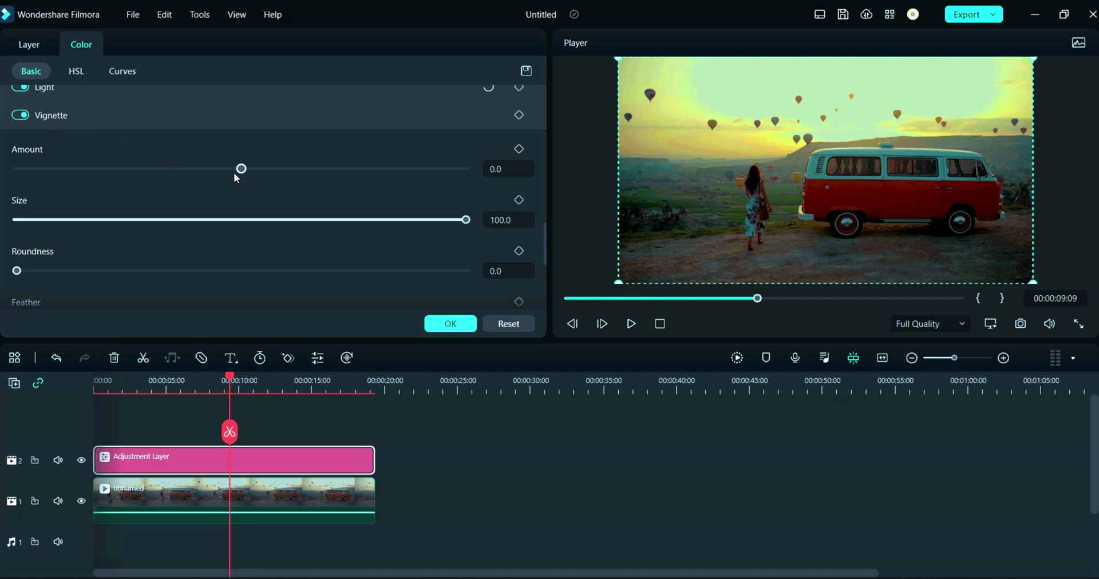
left_click_drag(237, 169, 136, 172)
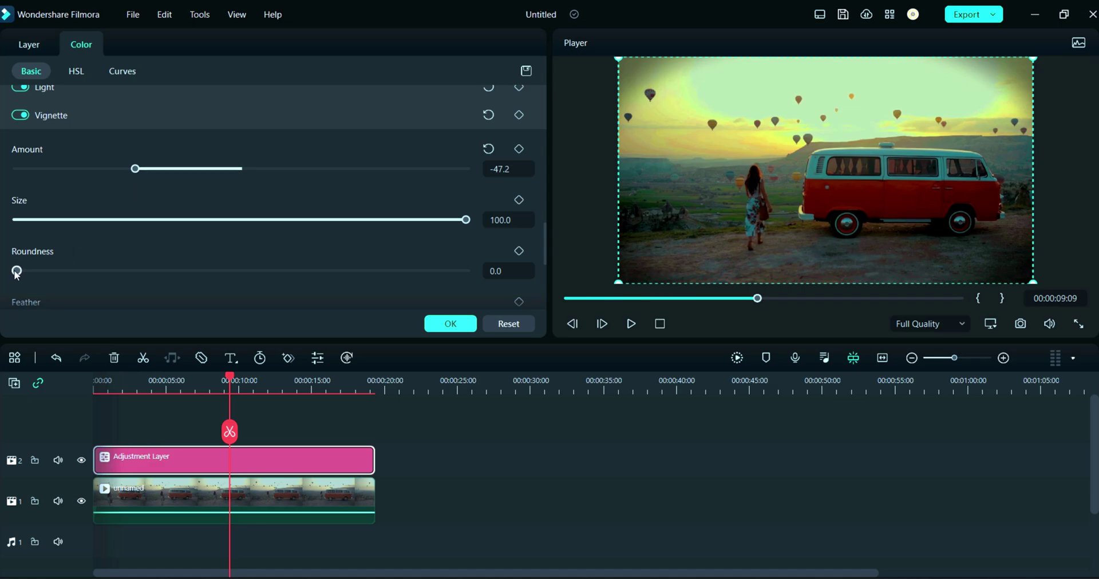
left_click_drag(16, 271, 347, 271)
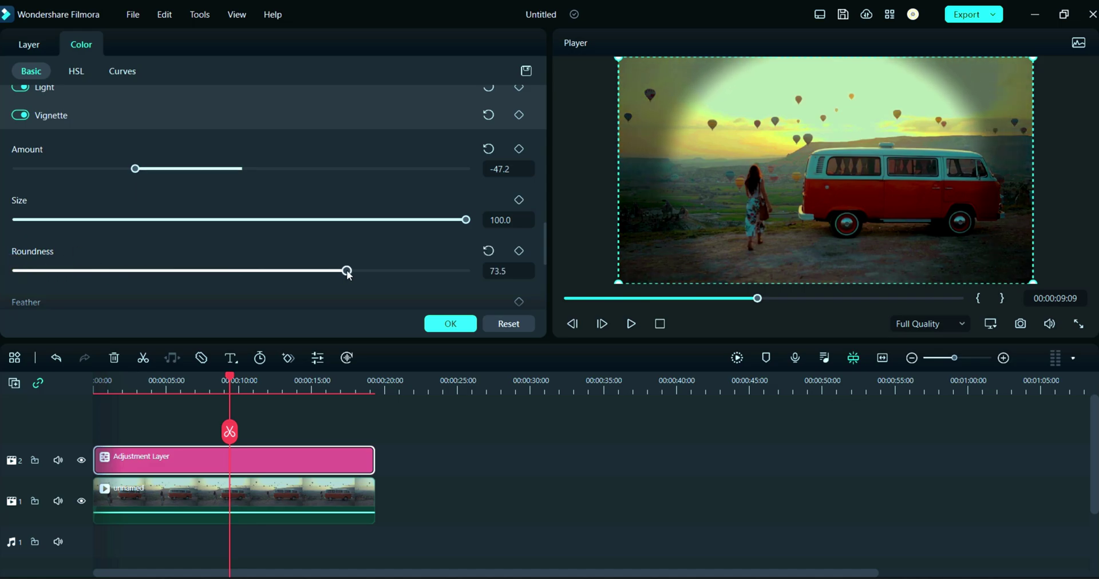
mouse_move(465, 220)
left_mouse_down()
mouse_move(318, 226)
mouse_move(388, 222)
left_mouse_up()
- Set vignette feather to 100, roundness to 0 and size to about 85.1
scroll(242, 273, "down", 2)
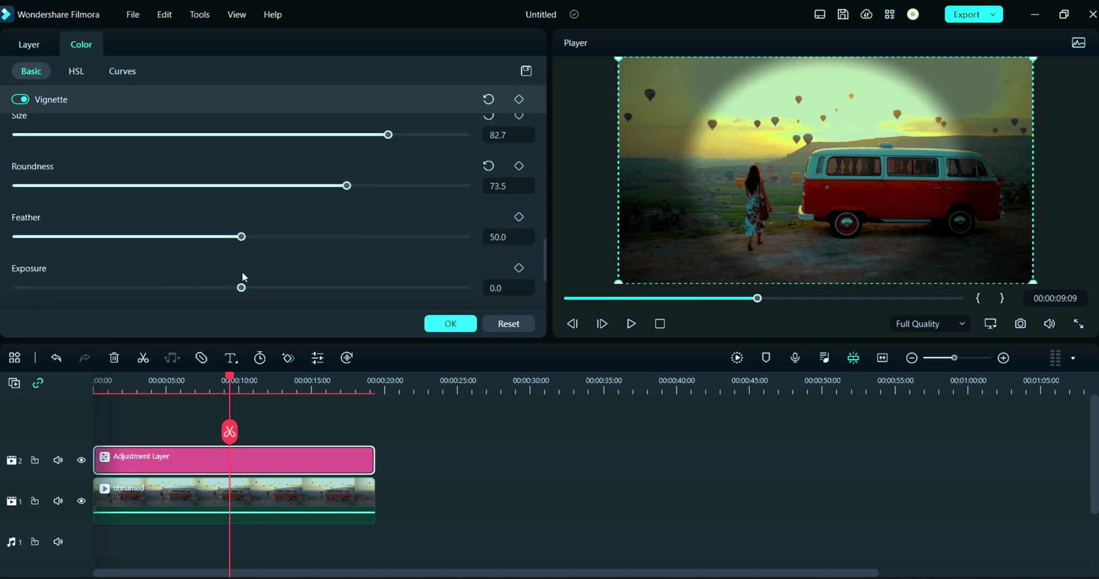
left_click_drag(285, 238, 498, 238)
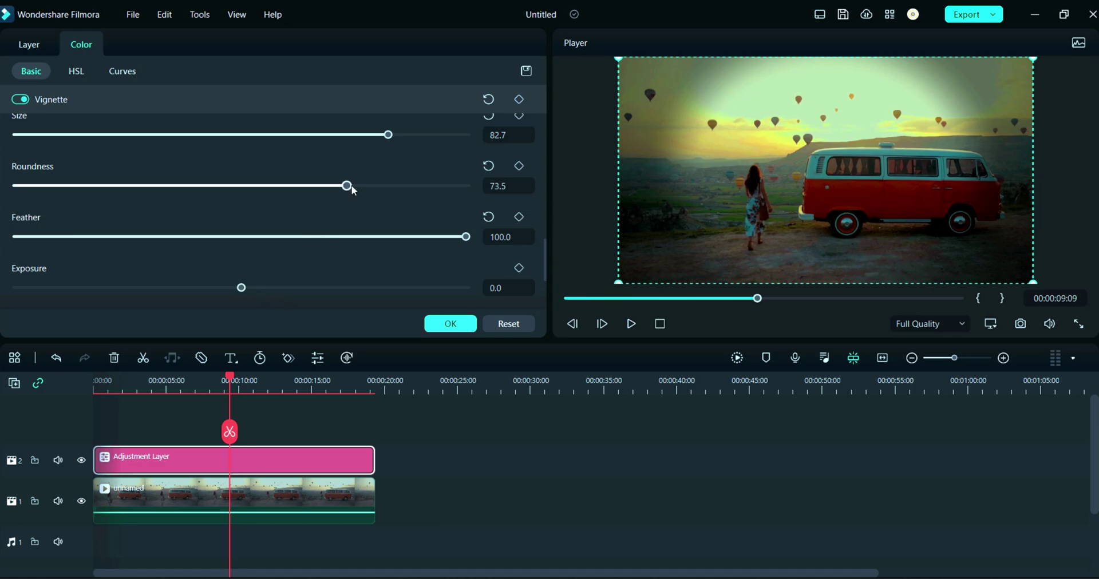
mouse_move(338, 140)
left_mouse_down()
mouse_move(322, 137)
mouse_move(432, 142)
left_mouse_up()
left_click_drag(346, 186, 222, 186)
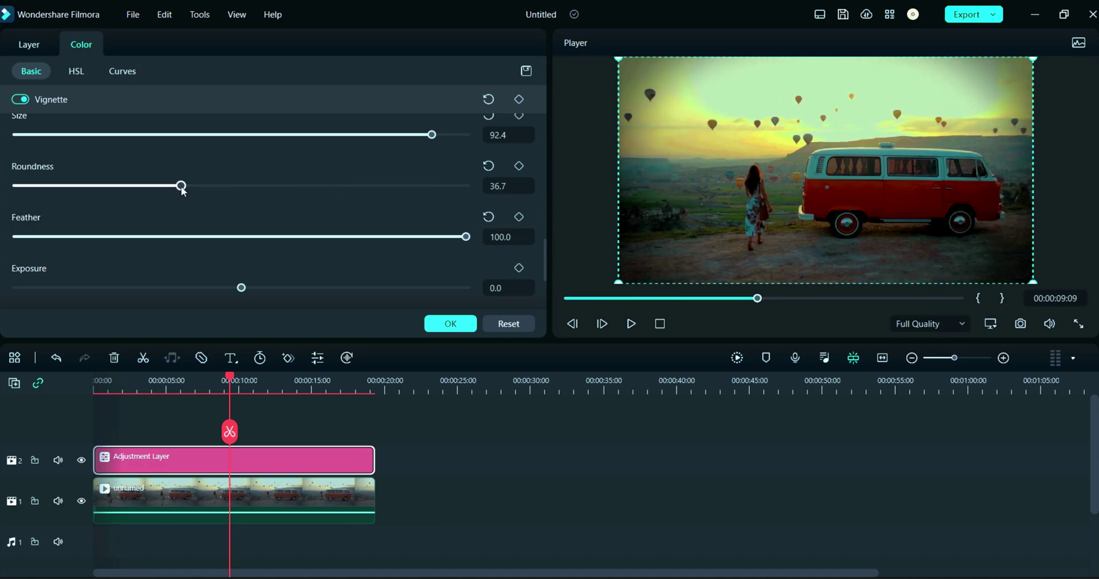
left_click_drag(147, 189, 474, 199)
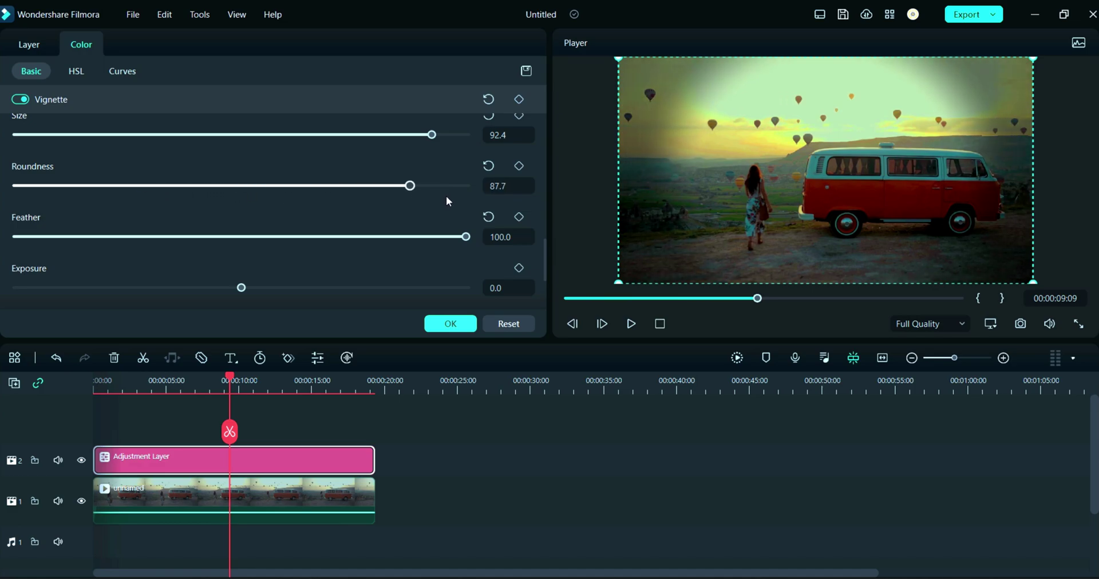
left_click_drag(474, 199, 314, 189)
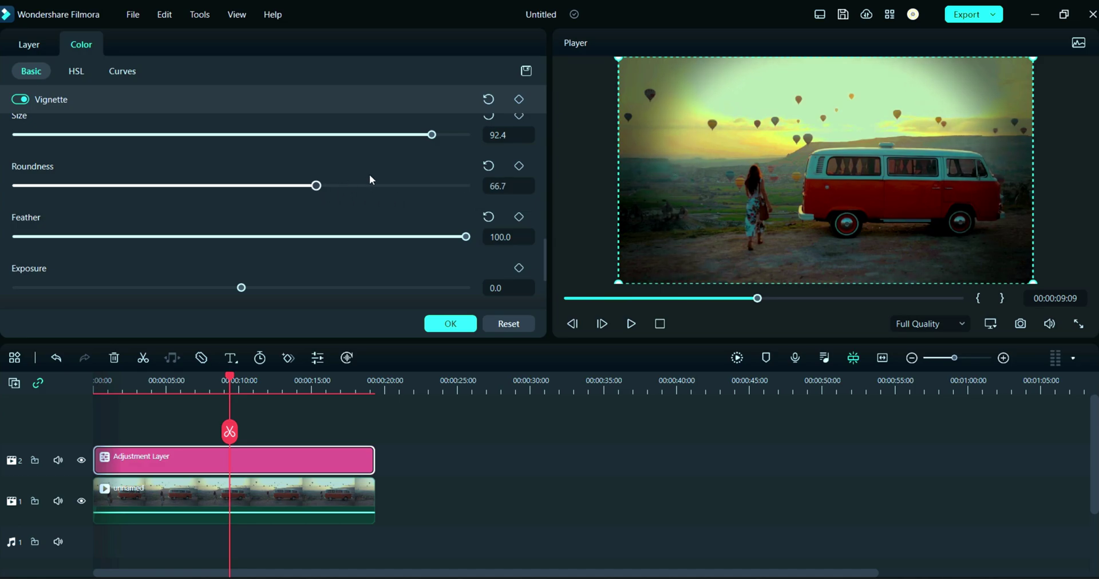
left_click(488, 165)
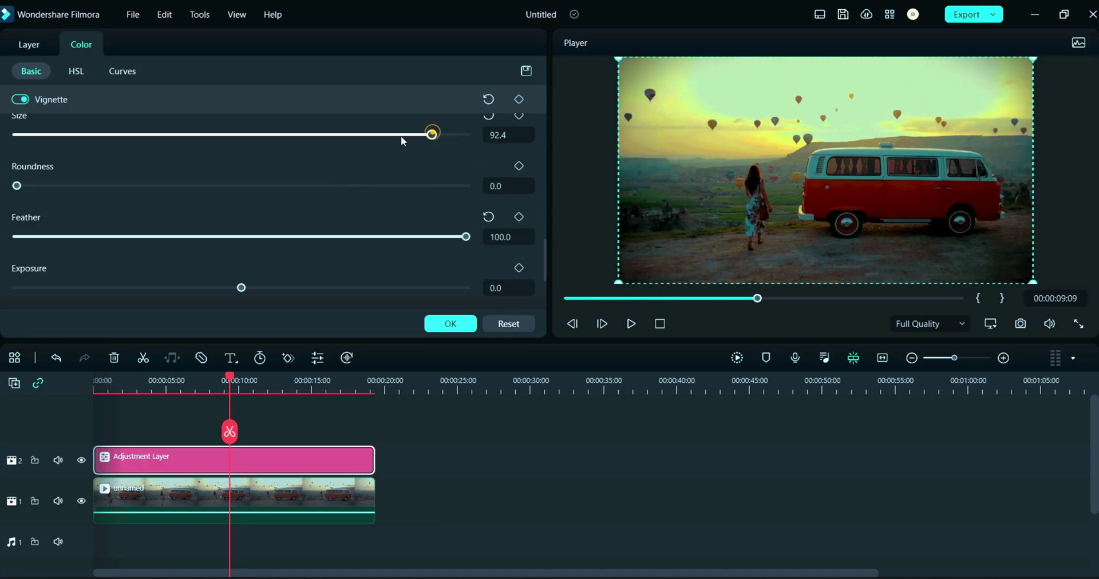
left_click_drag(401, 136, 400, 139)
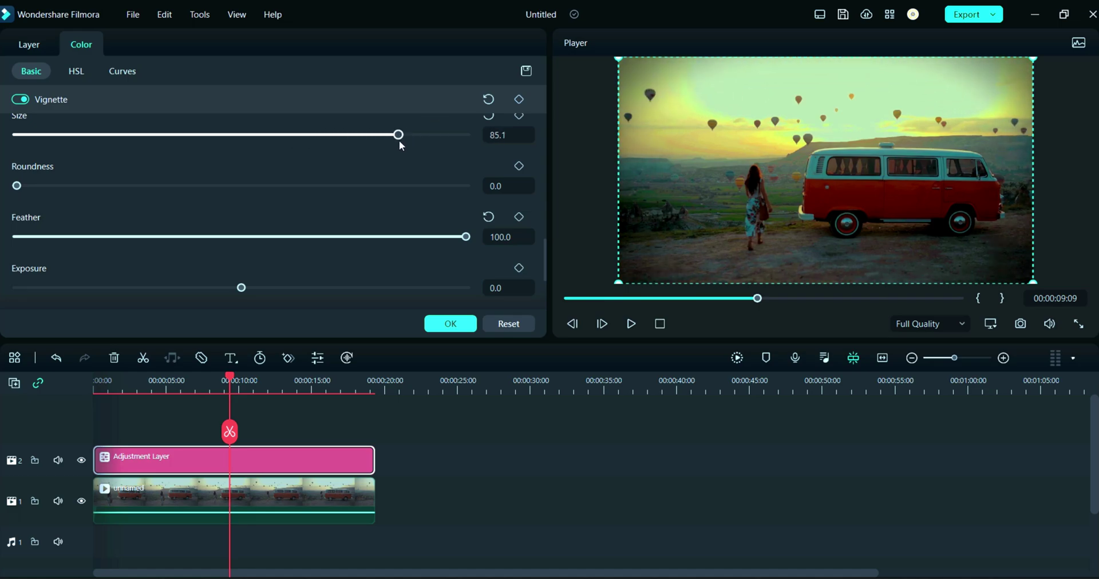
scroll(417, 172, "down", 3)
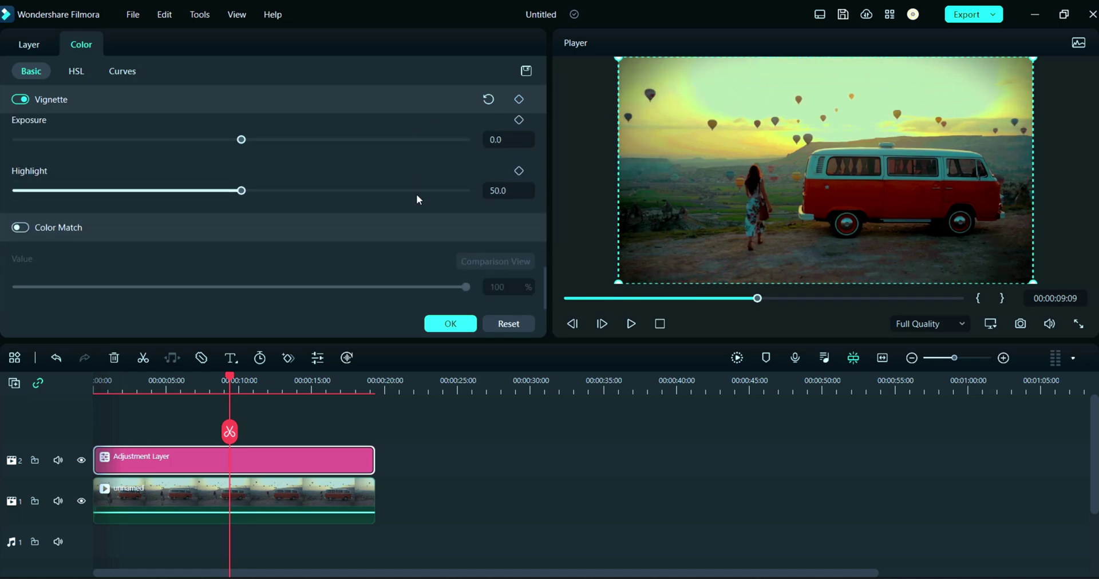
- Apply the colour grade and play the graded van clip from the start to review it
left_click(443, 323)
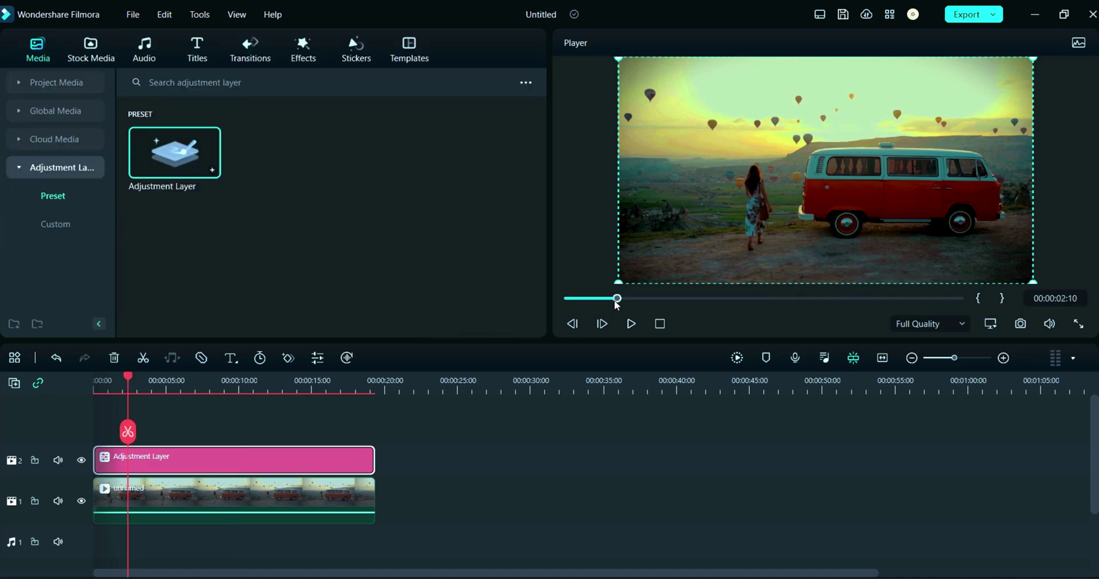
left_click(631, 324)
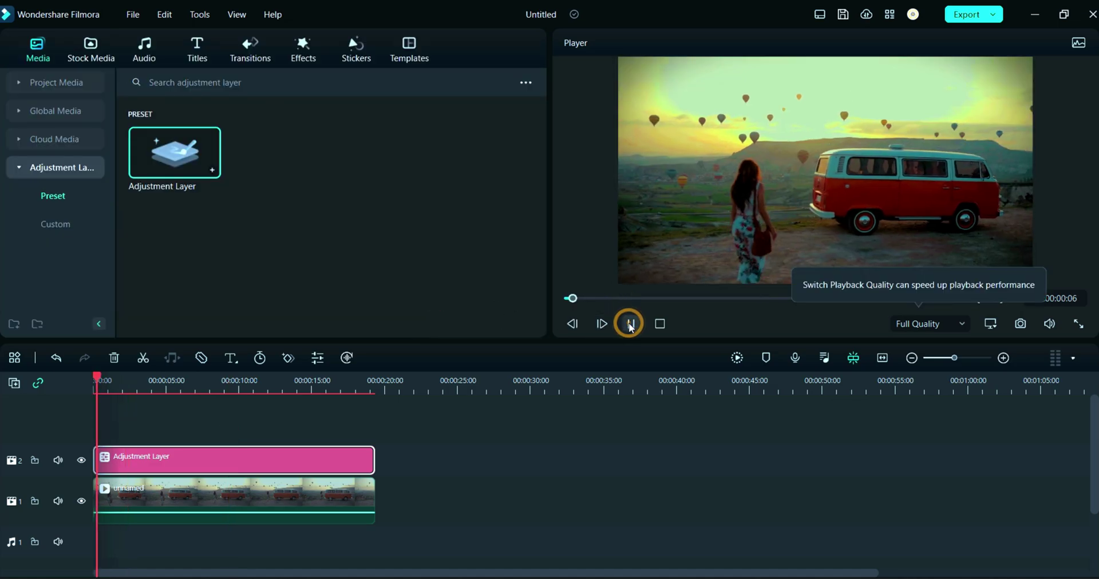